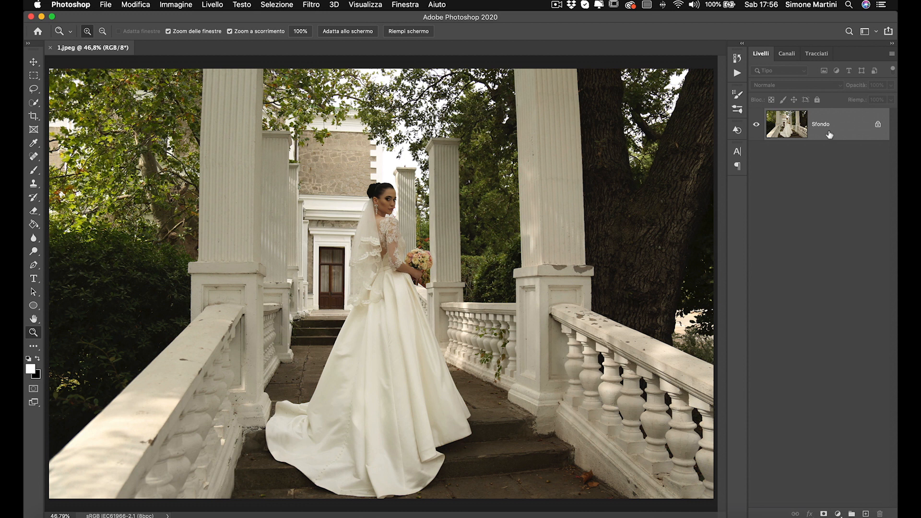
# Step: Duplicate the background layer and convert the copy into a smart object
pyautogui.press('super+j')
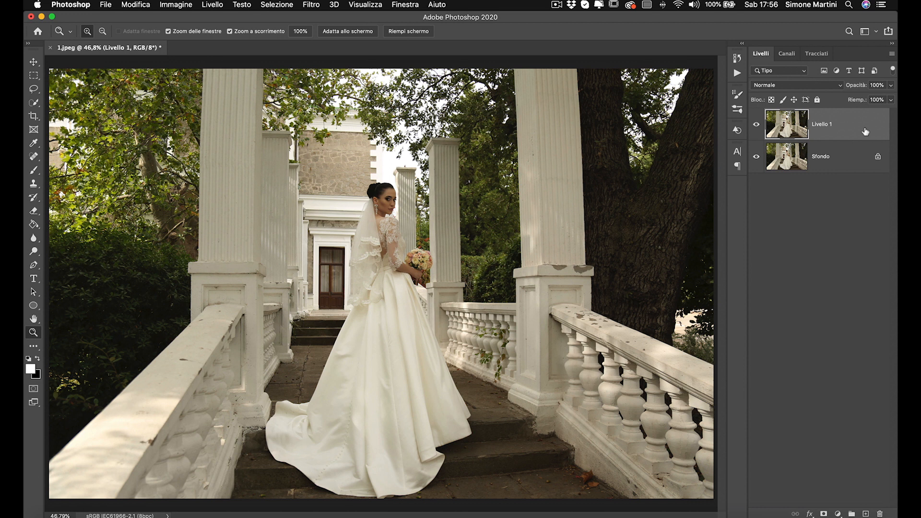
pyautogui.rightClick(865, 132)
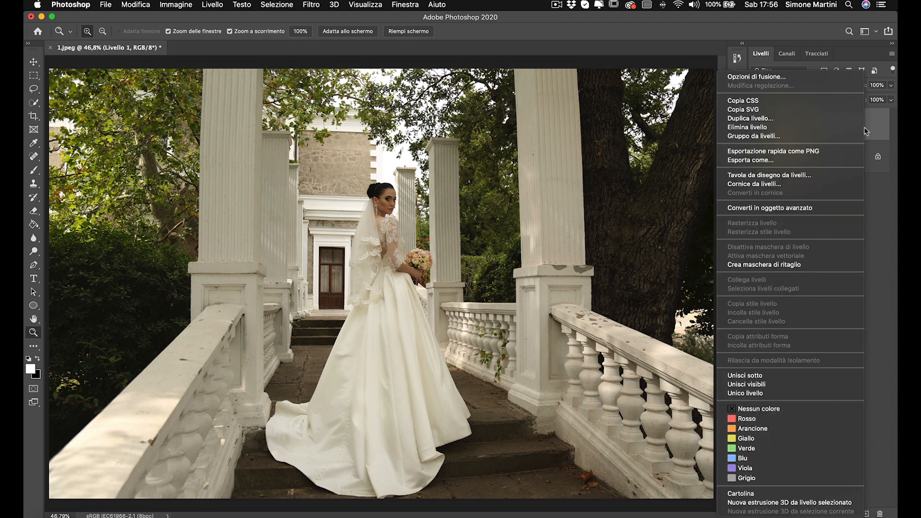
pyautogui.click(793, 211)
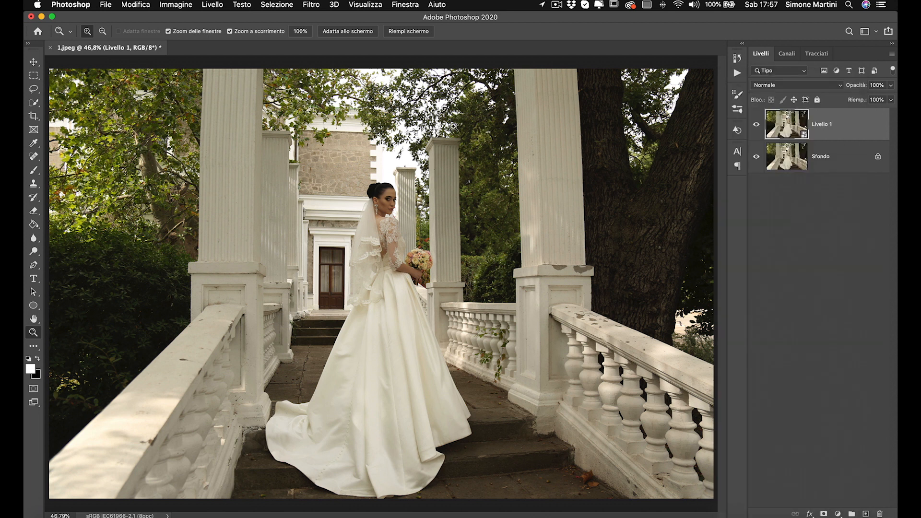
# Step: Open the Camera Raw filter on the smart object and import the Wedding.zip presets from the PRESET POWER folder
pyautogui.click(312, 5)
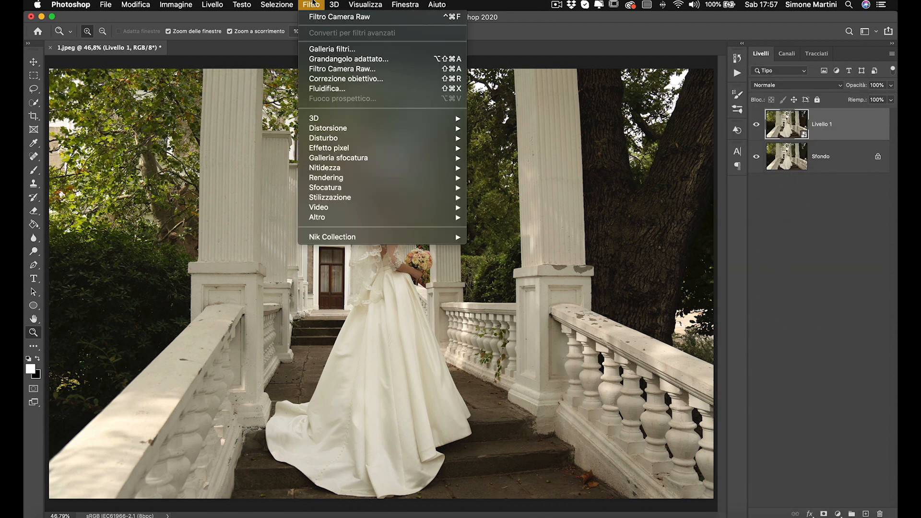
pyautogui.click(342, 69)
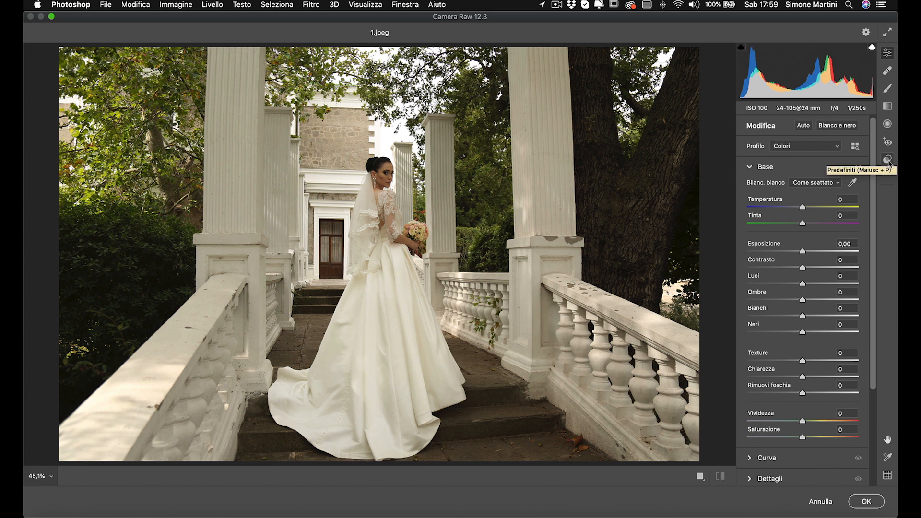
pyautogui.click(888, 160)
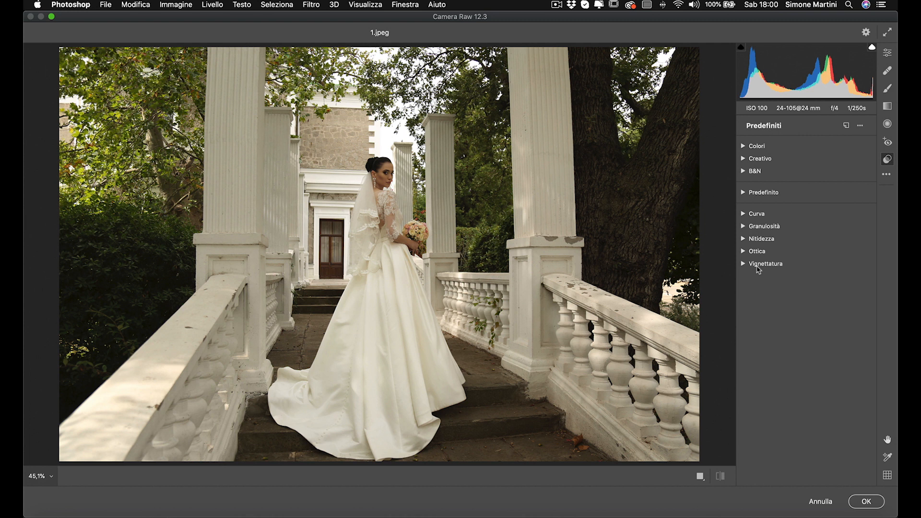
pyautogui.click(862, 128)
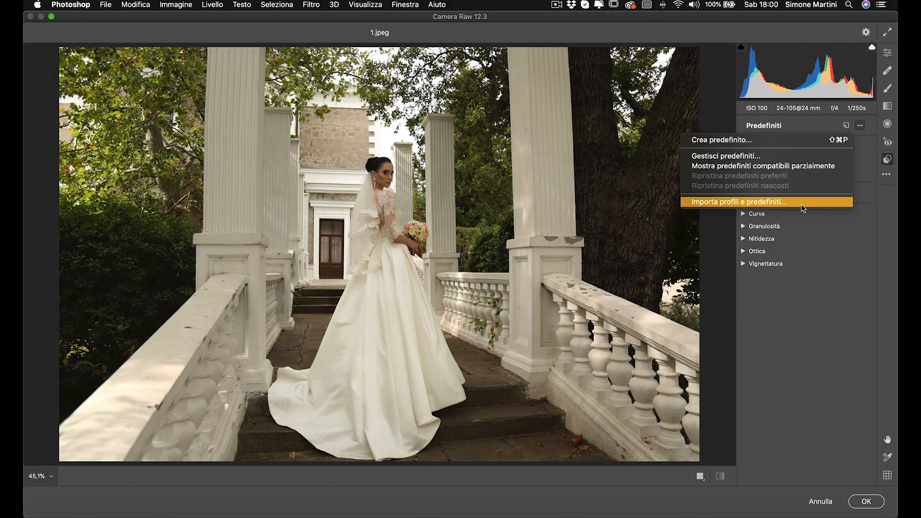
pyautogui.click(801, 205)
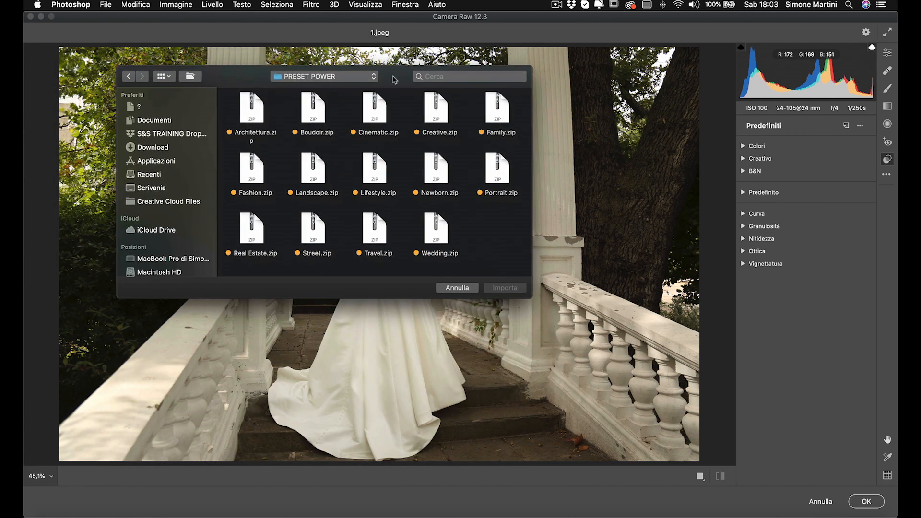
pyautogui.click(445, 244)
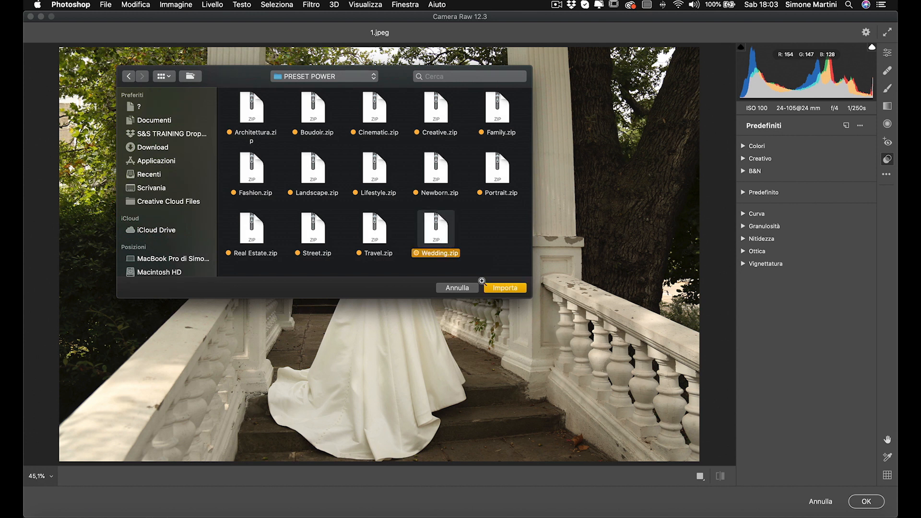
pyautogui.click(503, 289)
# Step: Apply the Gold preset from the Wedding group, compare it with the original, and accept the Camera Raw filter
pyautogui.click(760, 285)
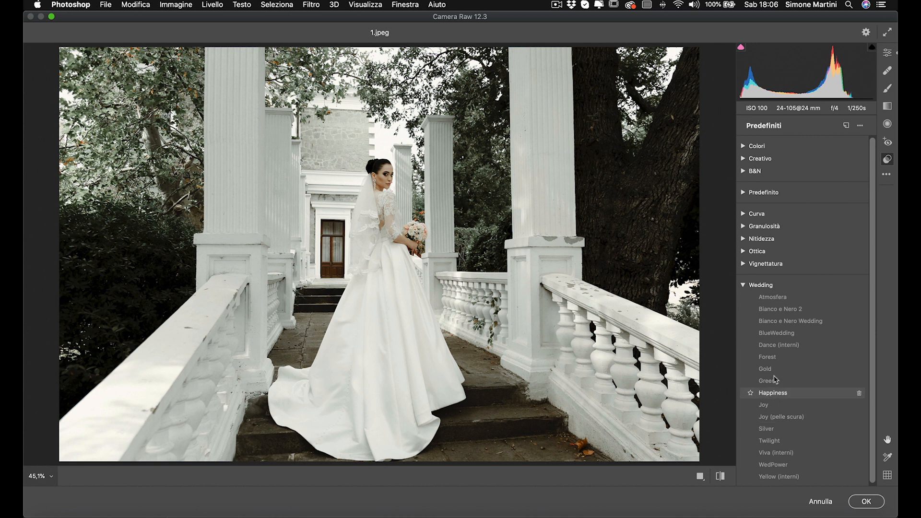
pyautogui.click(770, 374)
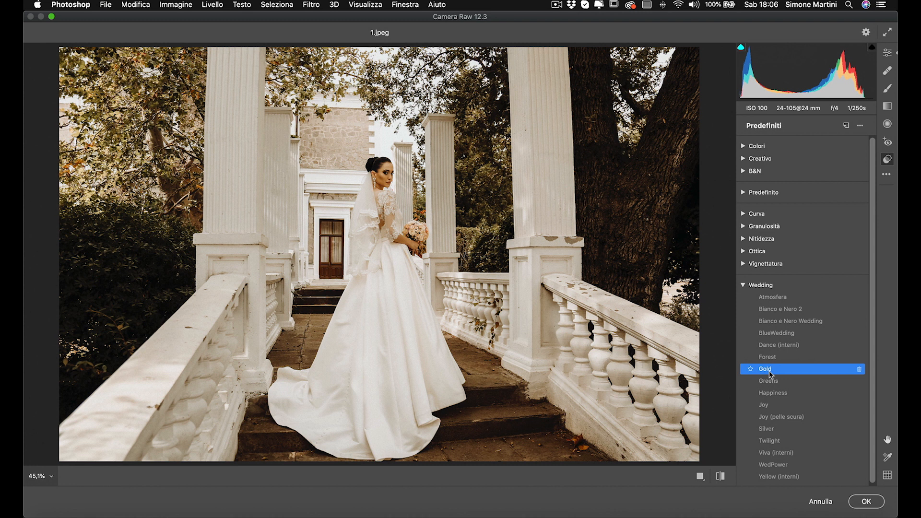
pyautogui.press('\\')
pyautogui.press('\\')
pyautogui.press('\\')
pyautogui.press('\\')
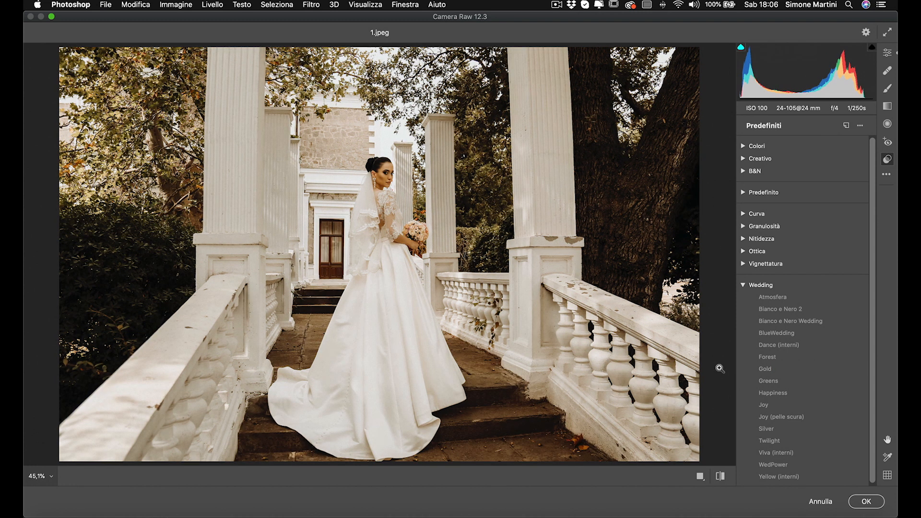
pyautogui.press('\\')
pyautogui.click(864, 503)
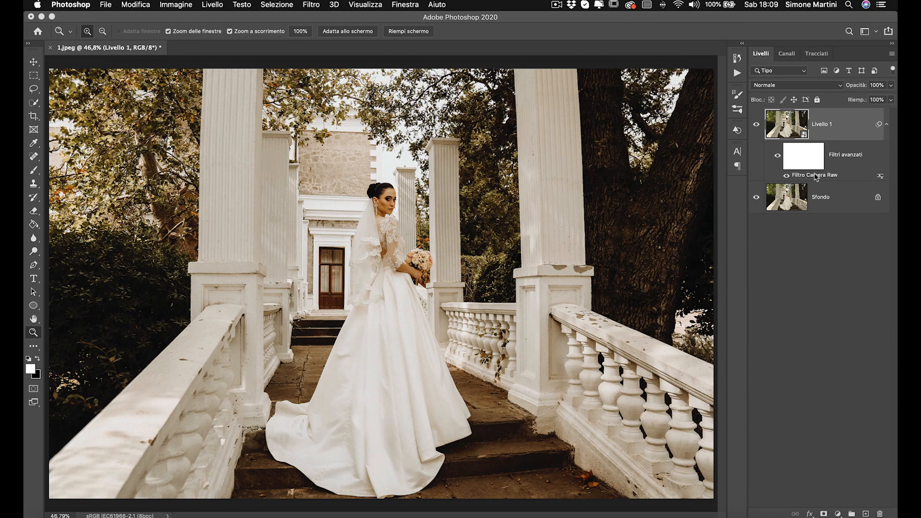
# Step: Reopen the Camera Raw smart filter on the layer to inspect its settings, and close it without changes
pyautogui.doubleClick(816, 176)
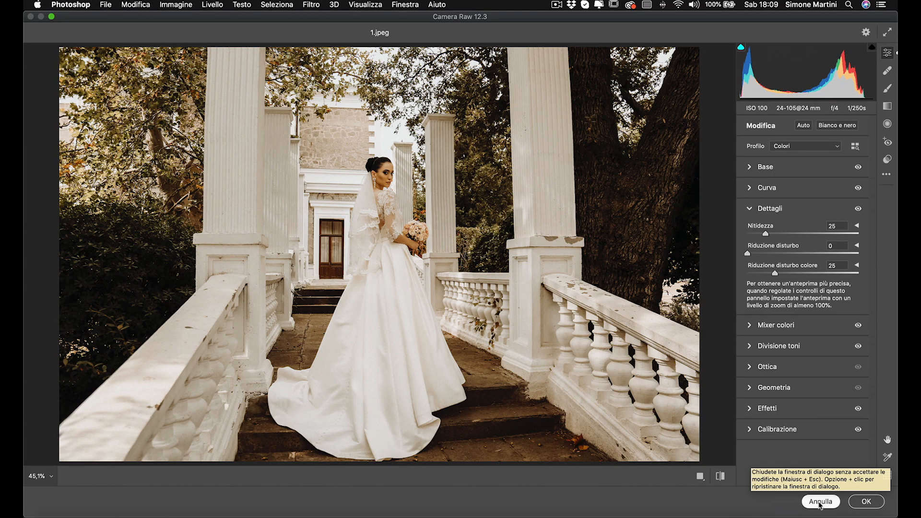
pyautogui.click(820, 501)
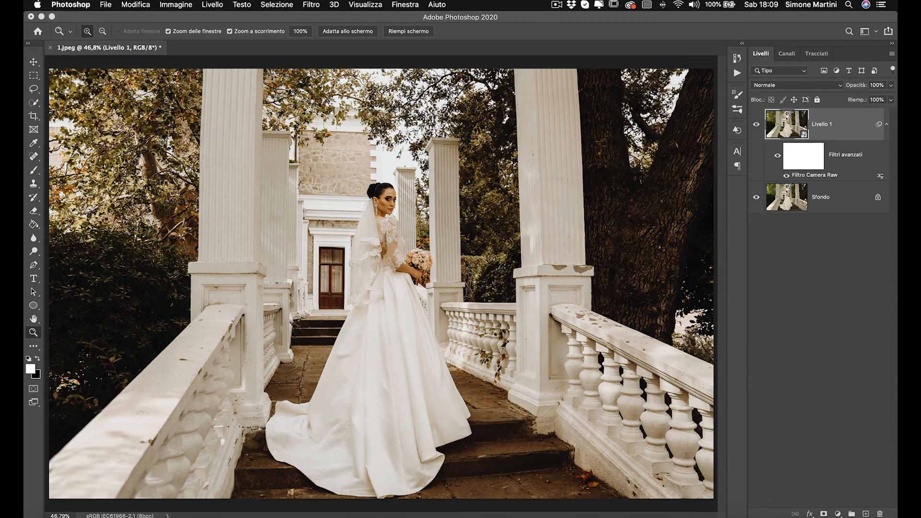
# Step: Open 2.jpeg in its own document and turn a duplicate of its background layer into a smart object
pyautogui.click(48, 512)
pyautogui.moveTo(350, 173); pyautogui.dragTo(329, 48)
pyautogui.press('super+j')
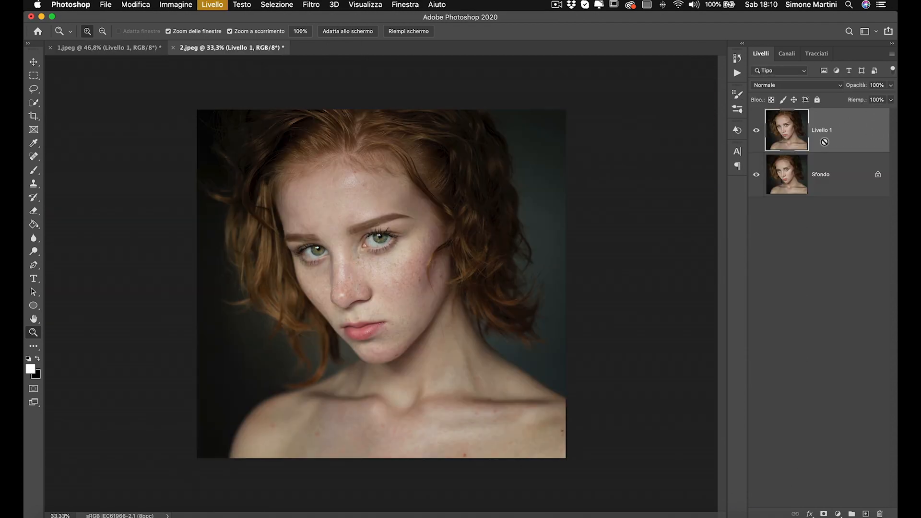
pyautogui.rightClick(849, 139)
pyautogui.click(752, 209)
# Step: Open the Camera Raw filter on the portrait's smart object and import the Portrait.zip presets
pyautogui.click(311, 4)
pyautogui.click(339, 69)
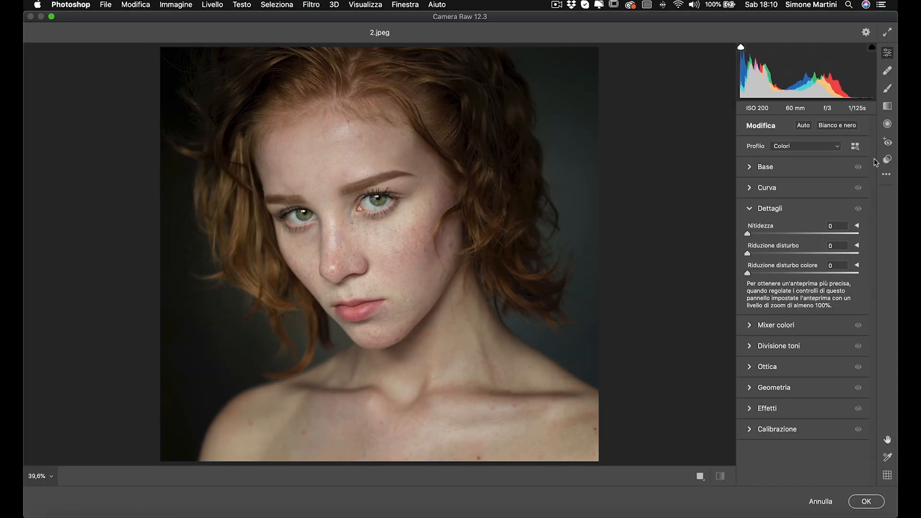
pyautogui.click(888, 159)
pyautogui.click(743, 286)
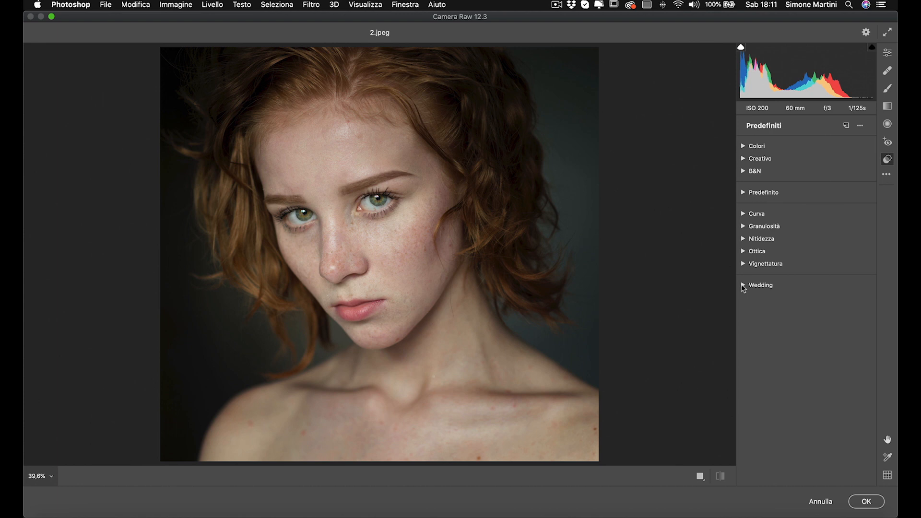
pyautogui.click(860, 126)
pyautogui.click(792, 202)
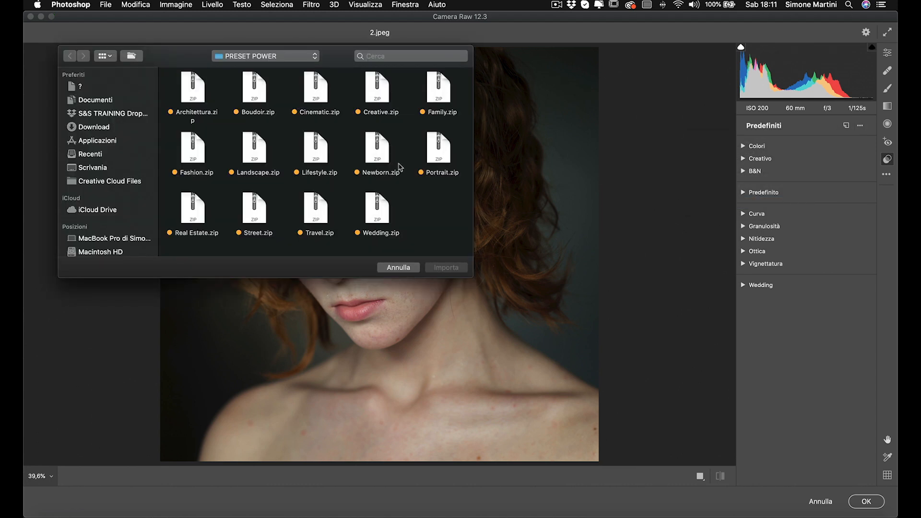
pyautogui.click(439, 158)
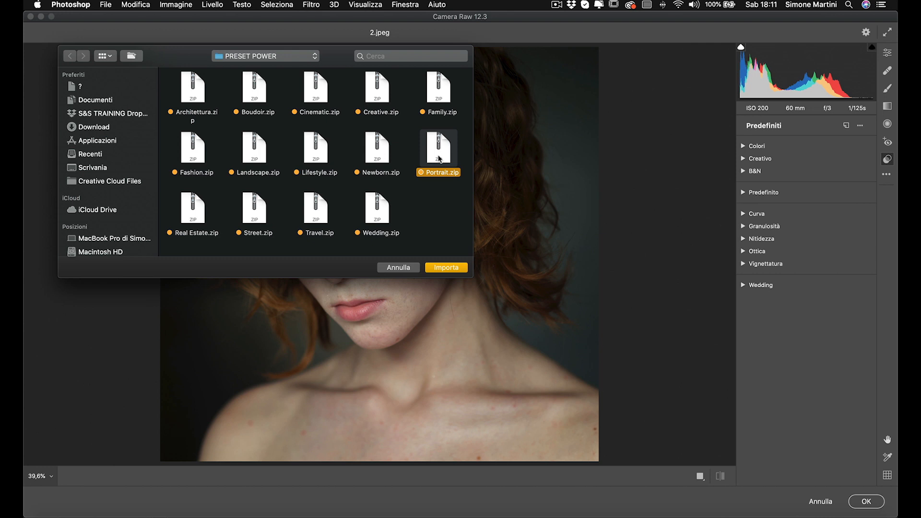
pyautogui.click(446, 268)
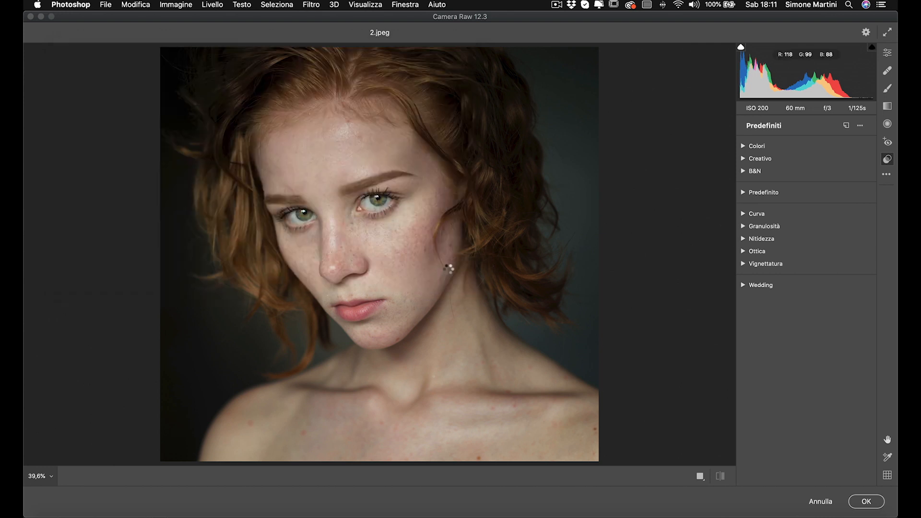
# Step: Apply the Noche preset from the Portrait group to the portrait
pyautogui.click(807, 288)
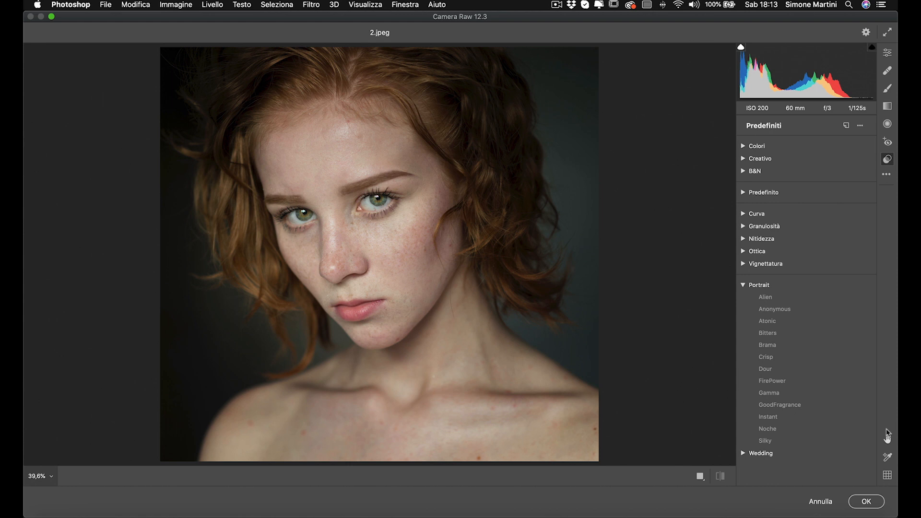
pyautogui.click(818, 430)
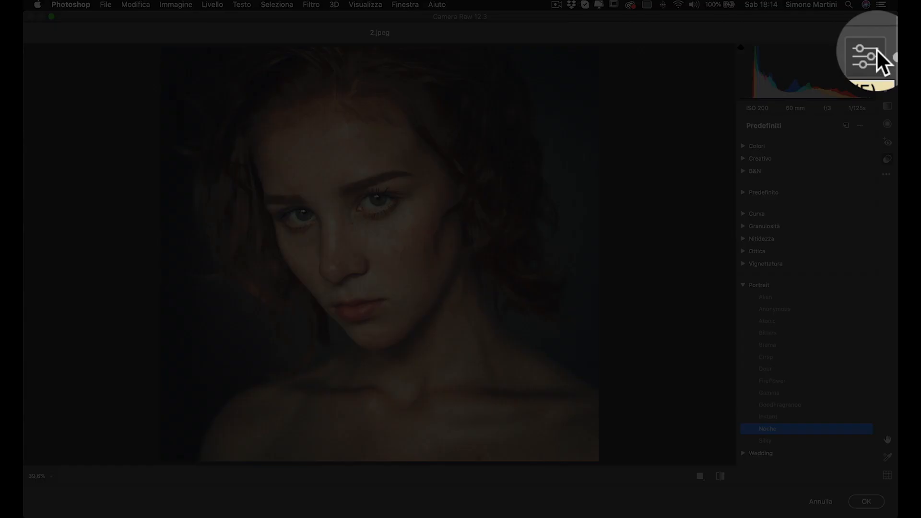
# Step: Refine the preset's basic adjustments by setting the contrast to +72 and the shadows to +37
pyautogui.click(889, 52)
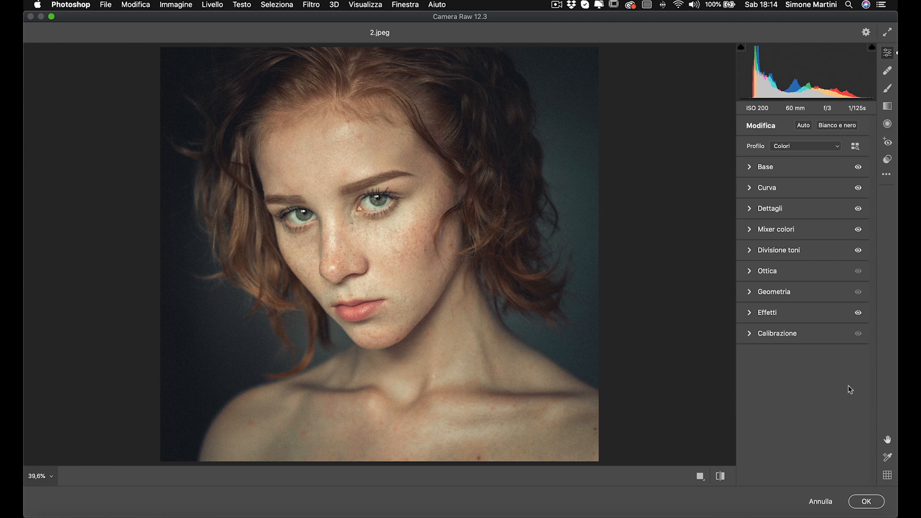
pyautogui.click(768, 167)
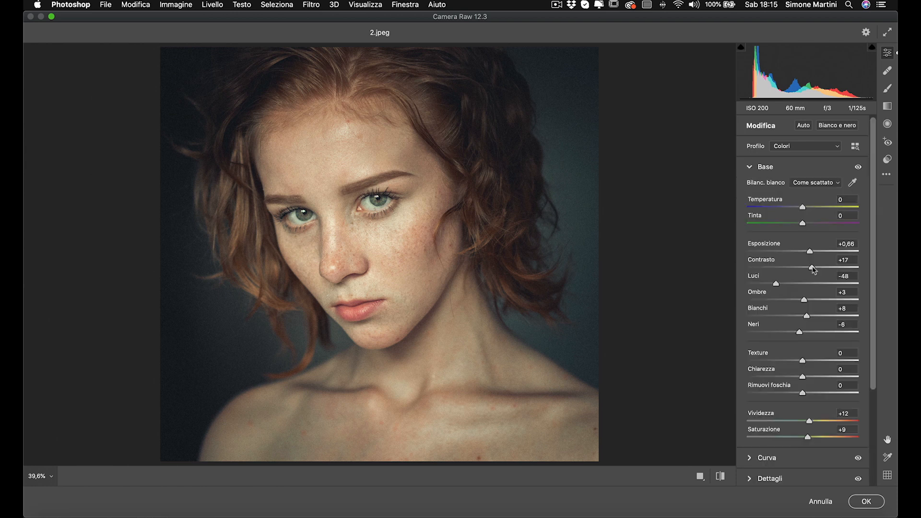
pyautogui.moveTo(812, 268); pyautogui.dragTo(842, 270)
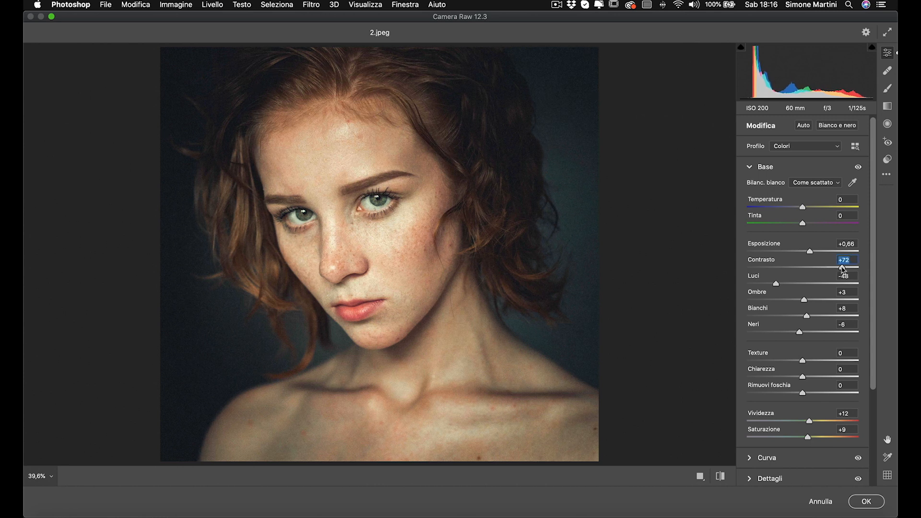
pyautogui.click(803, 299)
pyautogui.moveTo(803, 300); pyautogui.dragTo(824, 302)
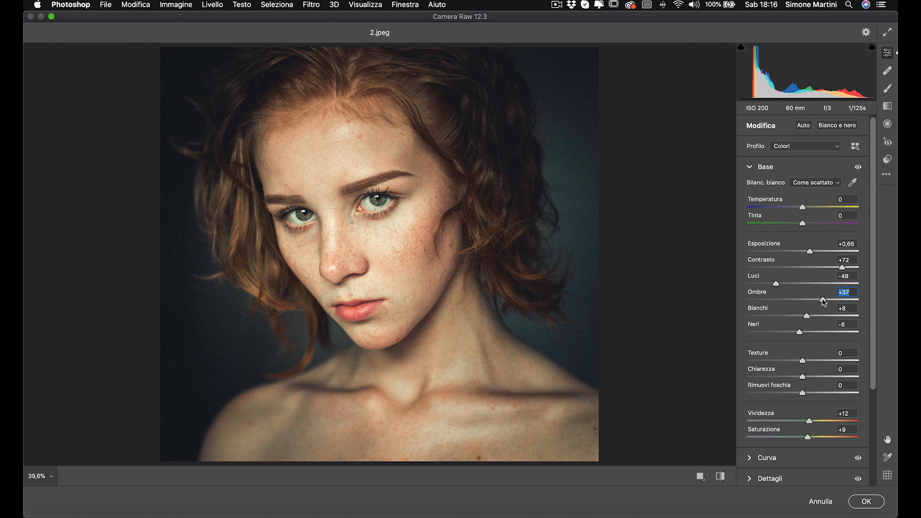
pyautogui.press('Tab')
pyautogui.press('Tab')
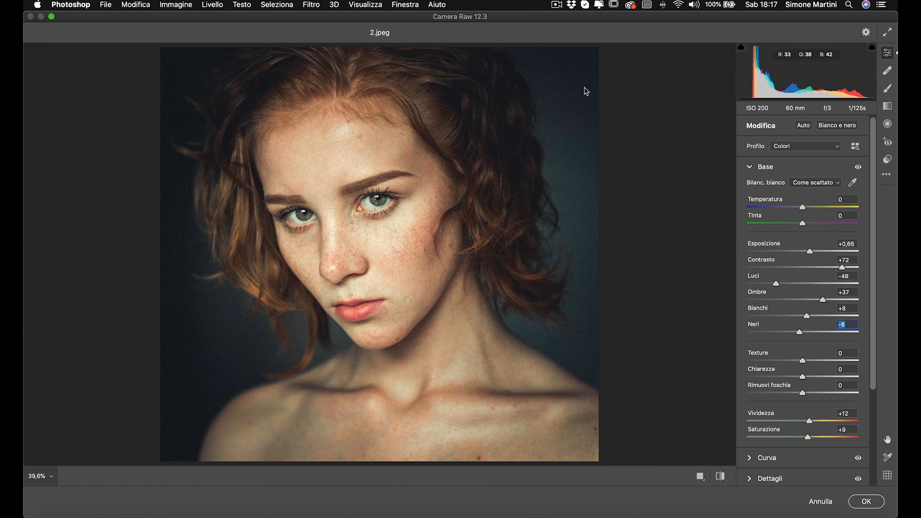
# Step: Compare the portrait before and after the edits and accept the Camera Raw filter
pyautogui.press('p')
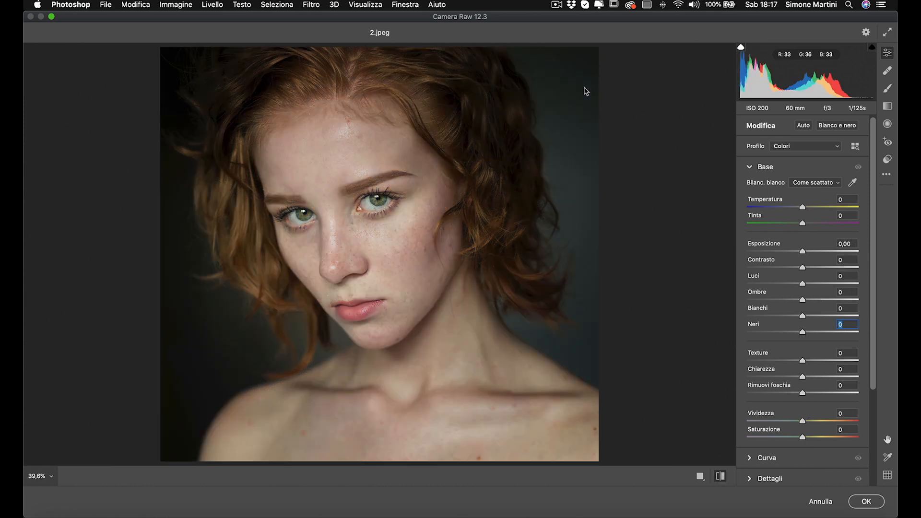
pyautogui.press('p')
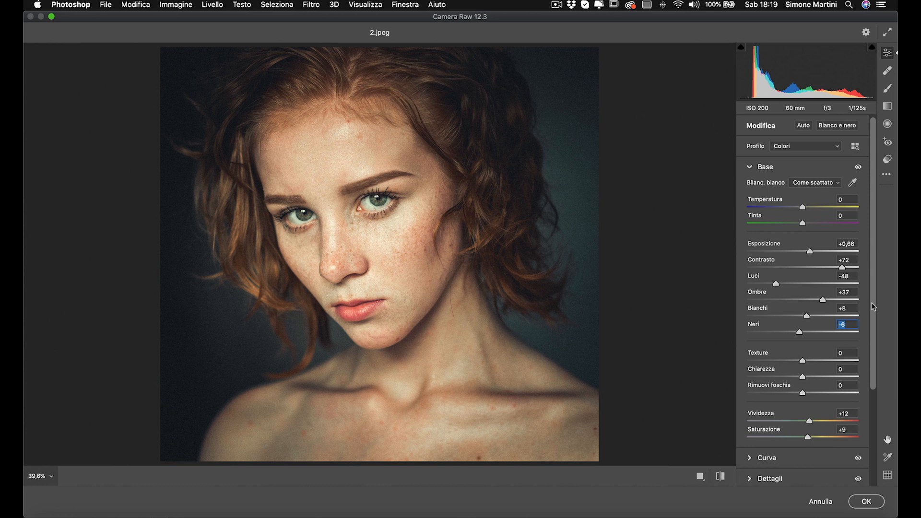
pyautogui.click(867, 503)
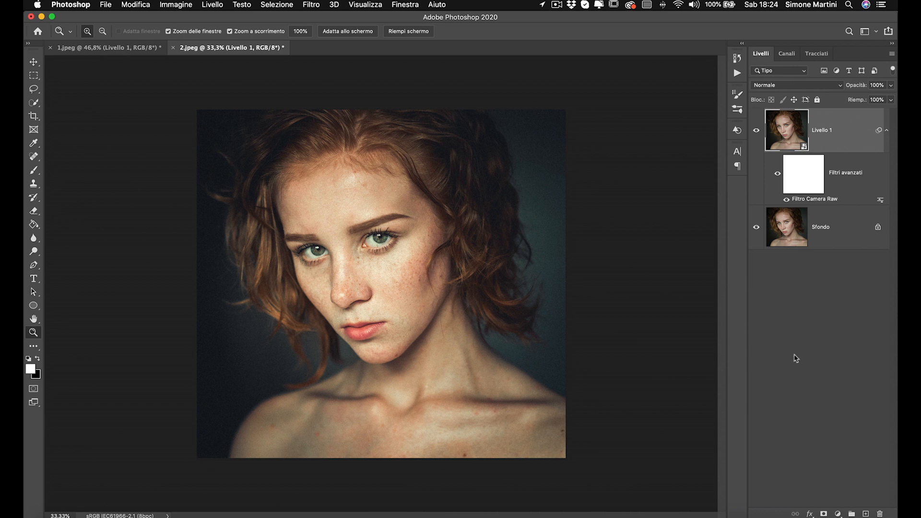
# Step: Switch to Lightroom Classic and open the wedding couple photo 3.jpeg in the Develop module with its presets in view
pyautogui.click(403, 516)
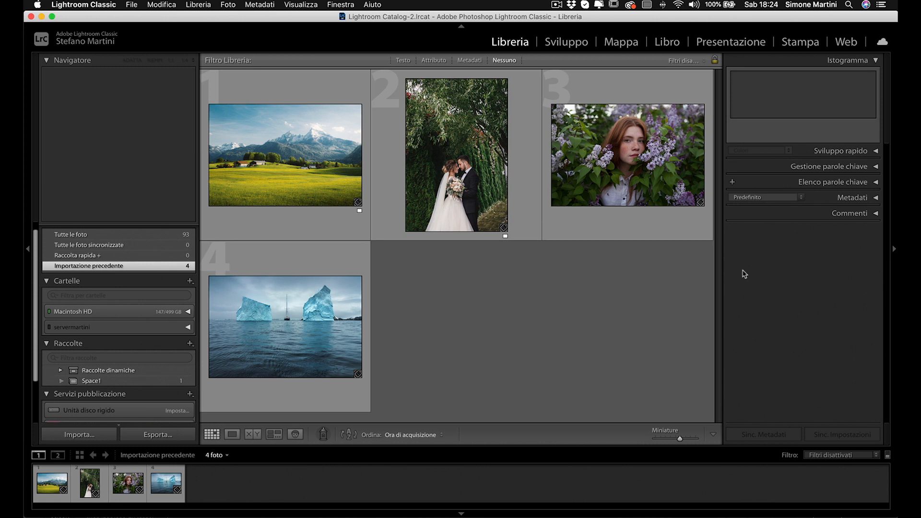
pyautogui.click(473, 163)
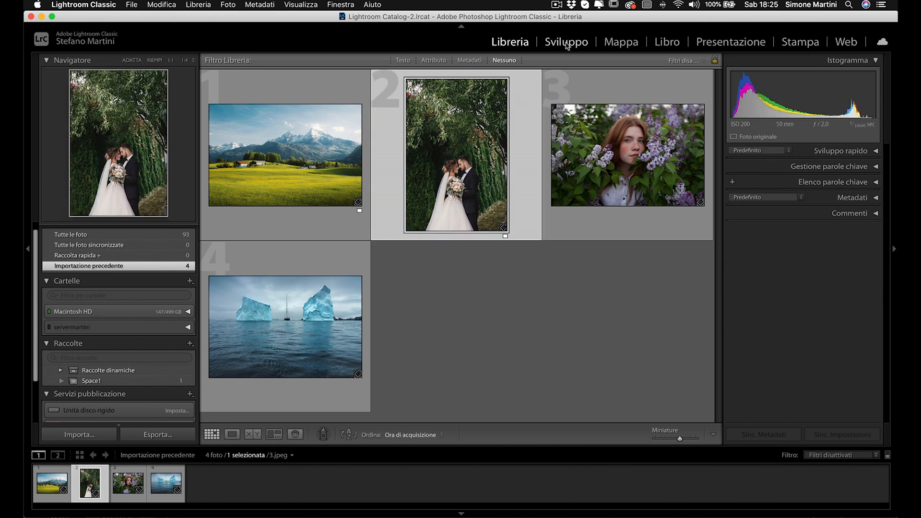
pyautogui.click(566, 44)
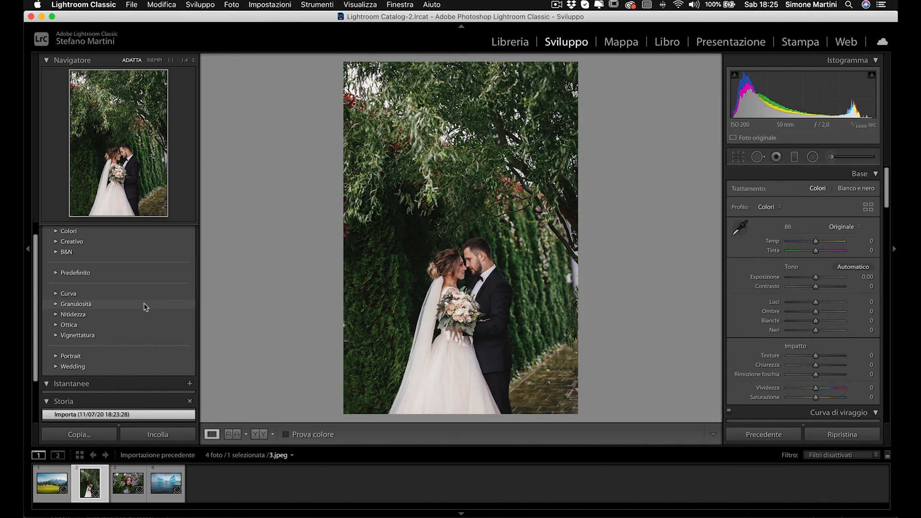
pyautogui.scroll(1, 146, 307)
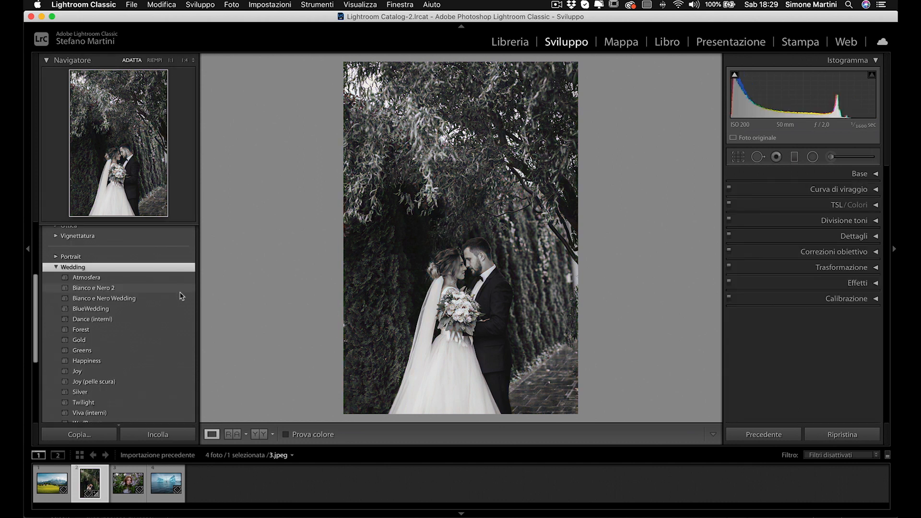
# Step: Preview presets of the Wedding group on the wedding couple photo and apply the Silver preset
pyautogui.click(180, 298)
pyautogui.click(177, 309)
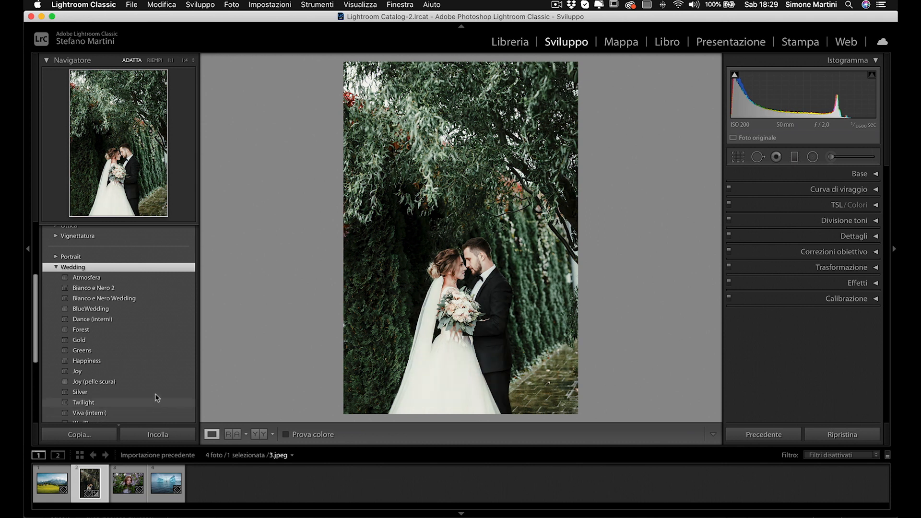
pyautogui.click(156, 392)
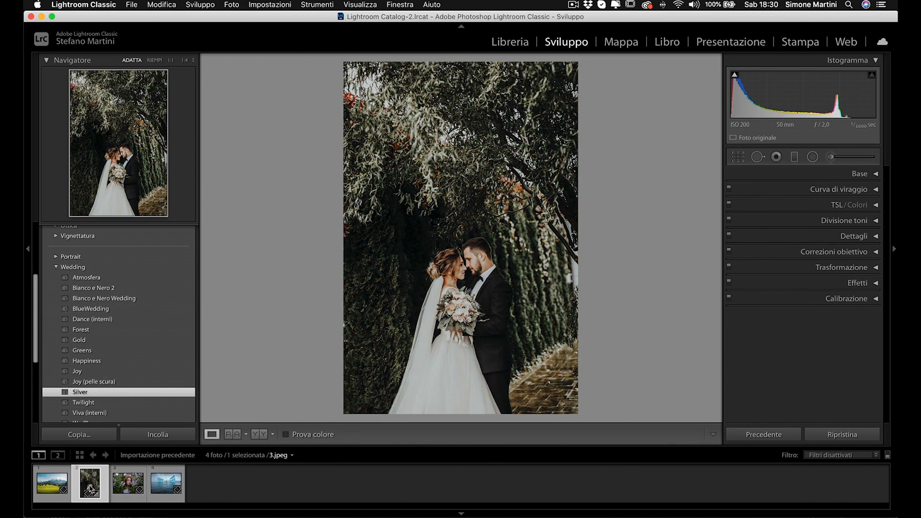
# Step: Open the mountain photo 4.jpg and import the Landscape.zip preset pack from the PRESET POWER folder
pyautogui.click(52, 484)
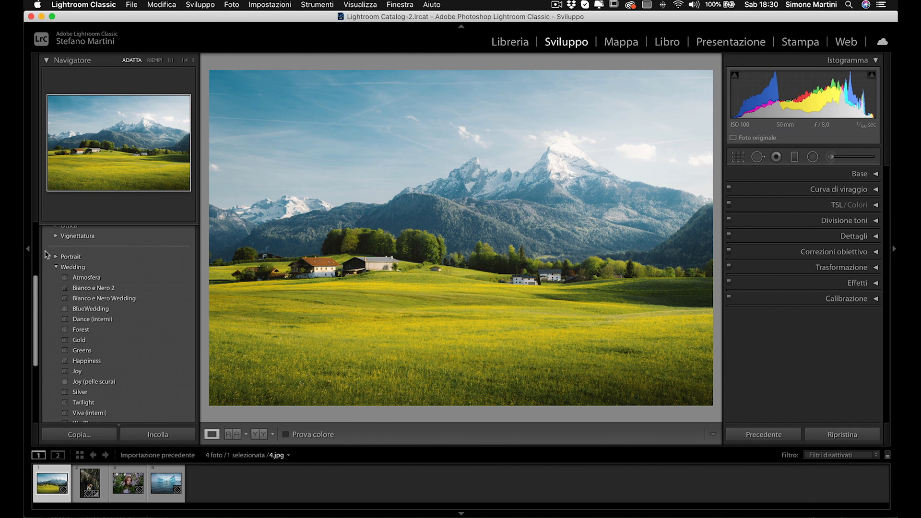
pyautogui.scroll(2, 135, 261)
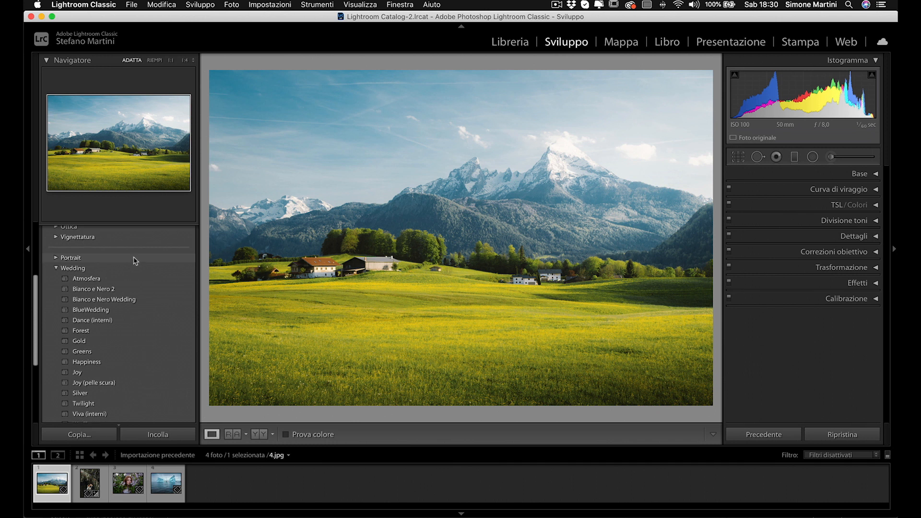
pyautogui.scroll(6, 135, 260)
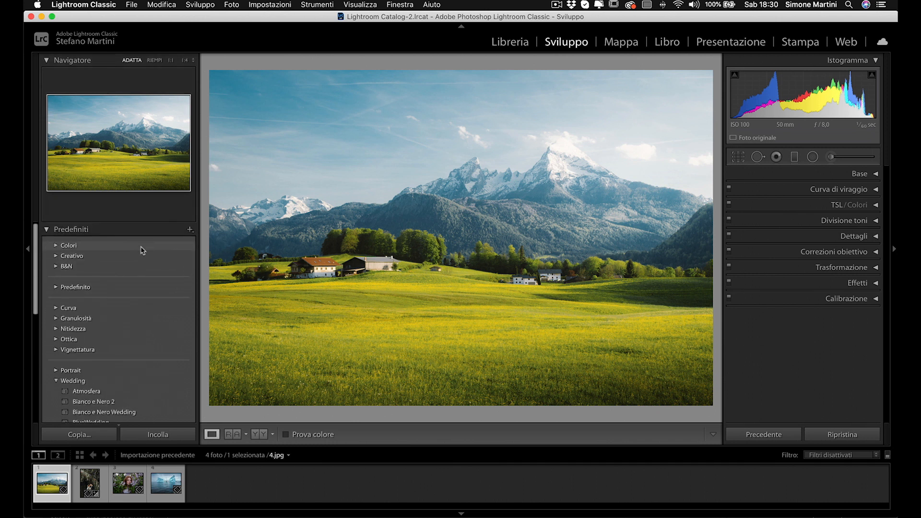
pyautogui.click(190, 231)
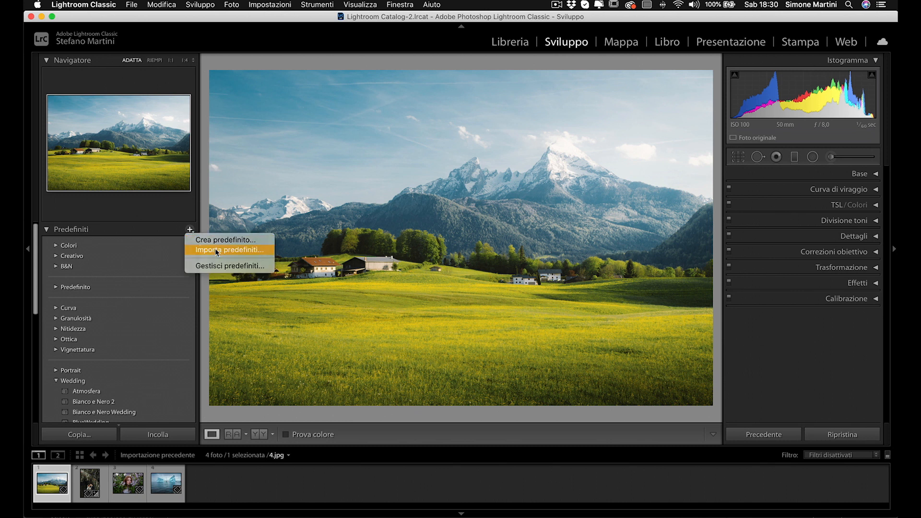
pyautogui.click(217, 251)
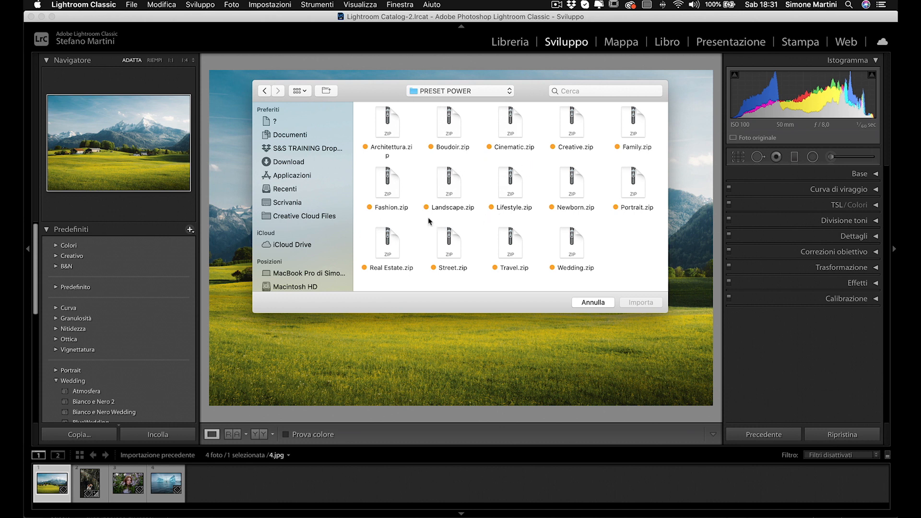
pyautogui.click(451, 188)
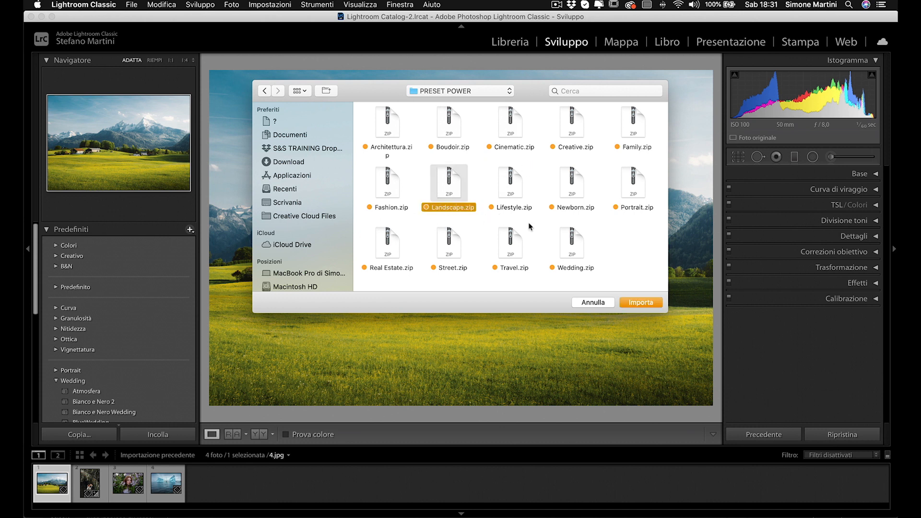
pyautogui.click(651, 305)
# Step: Apply the LandscapeSuspense preset from the newly imported LANDSCAPE group to the mountain photo 4.jpg
pyautogui.click(76, 390)
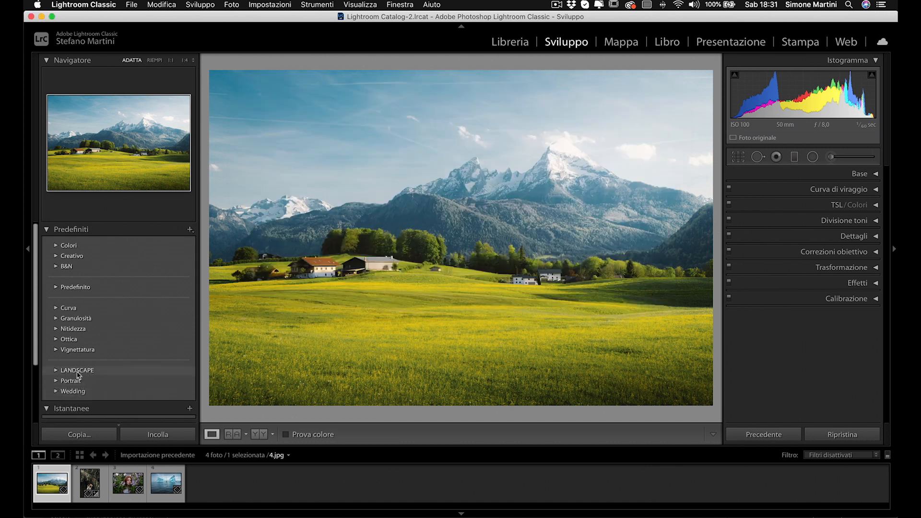
pyautogui.click(56, 370)
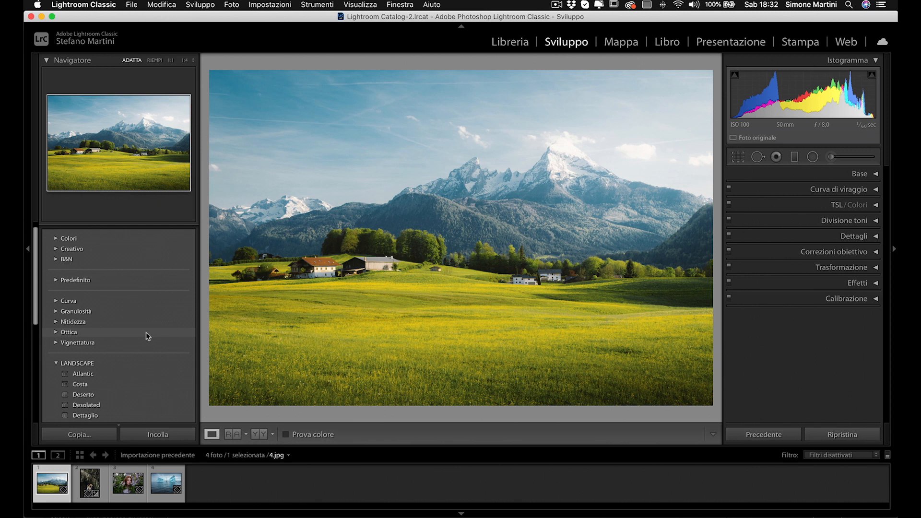
pyautogui.scroll(-3, 148, 336)
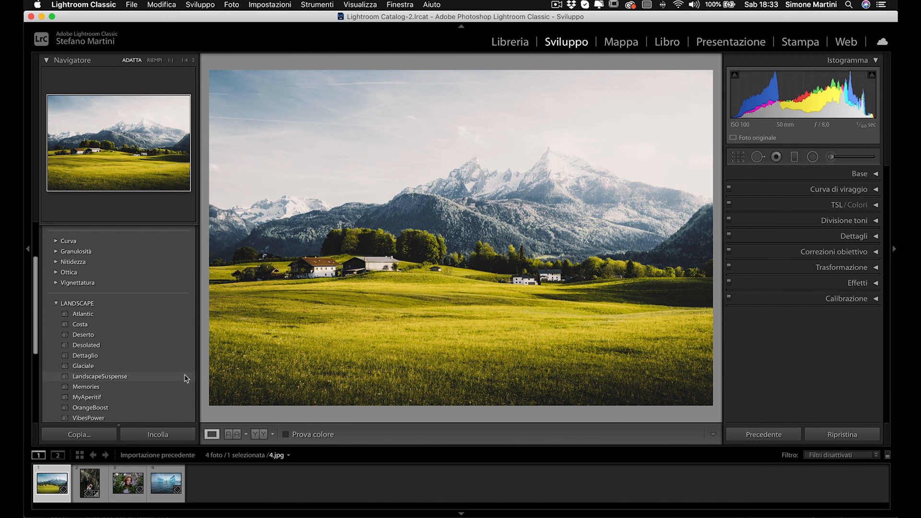
pyautogui.click(161, 379)
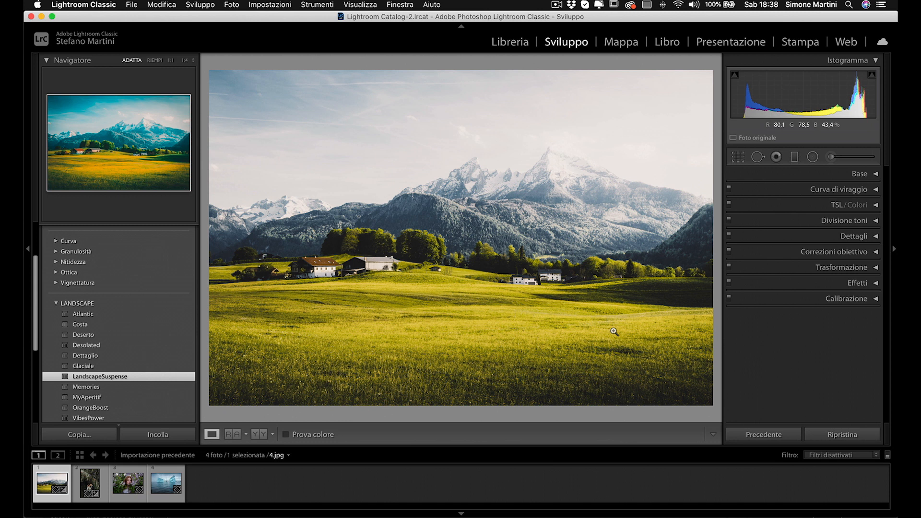
# Step: Try LandscapeSuspense on the iceberg photo 5.jpeg and replace it with the Glaciale preset
pyautogui.click(159, 485)
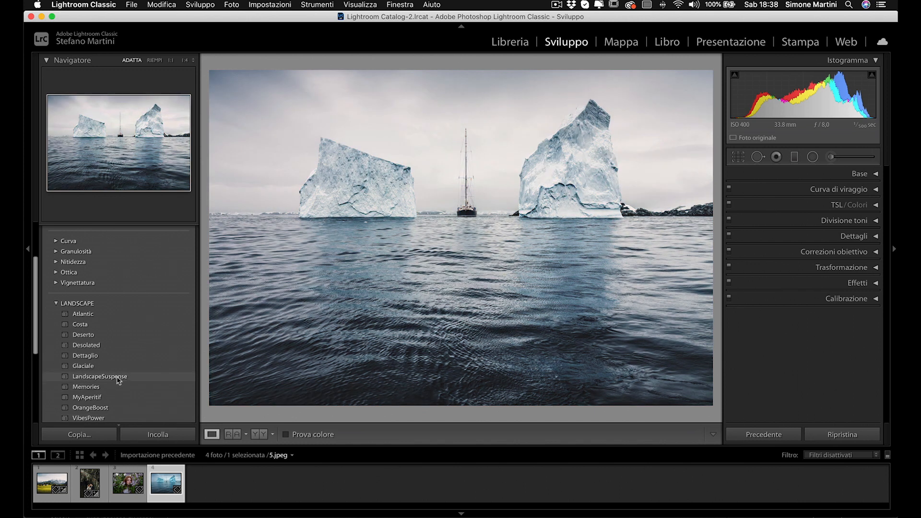
pyautogui.click(118, 379)
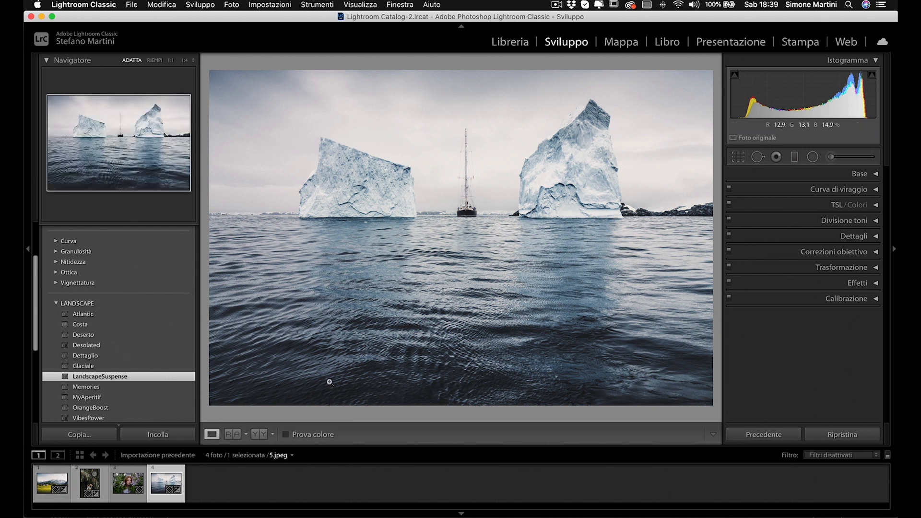
pyautogui.click(166, 367)
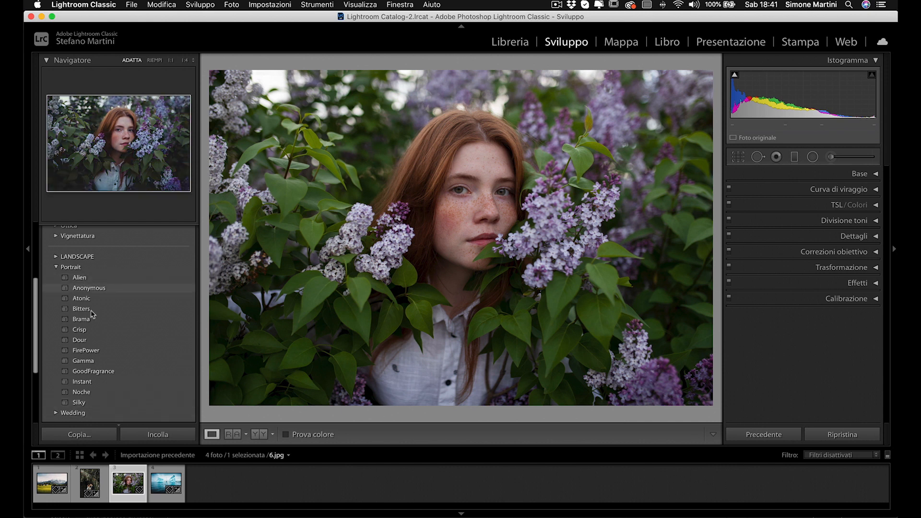
# Step: Apply the Anonymous preset from the Portrait group to the lilac portrait 6.jpg
pyautogui.click(94, 338)
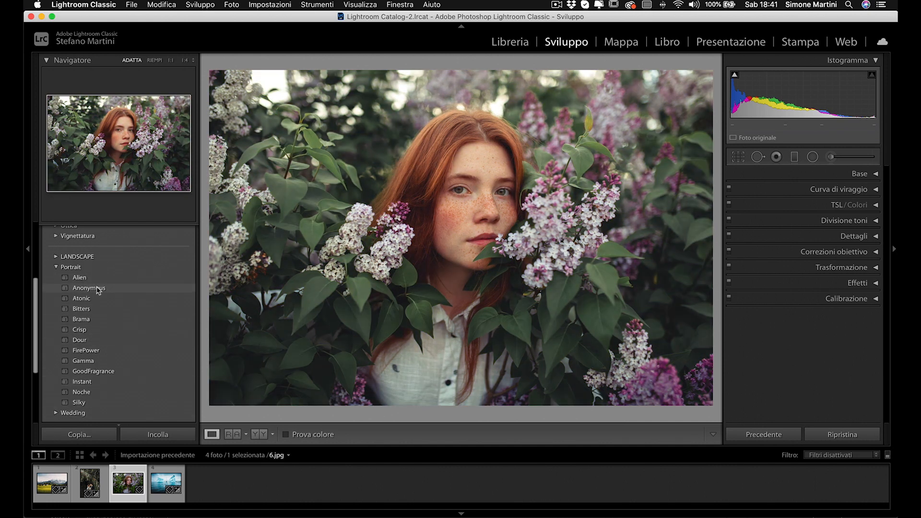
pyautogui.click(98, 289)
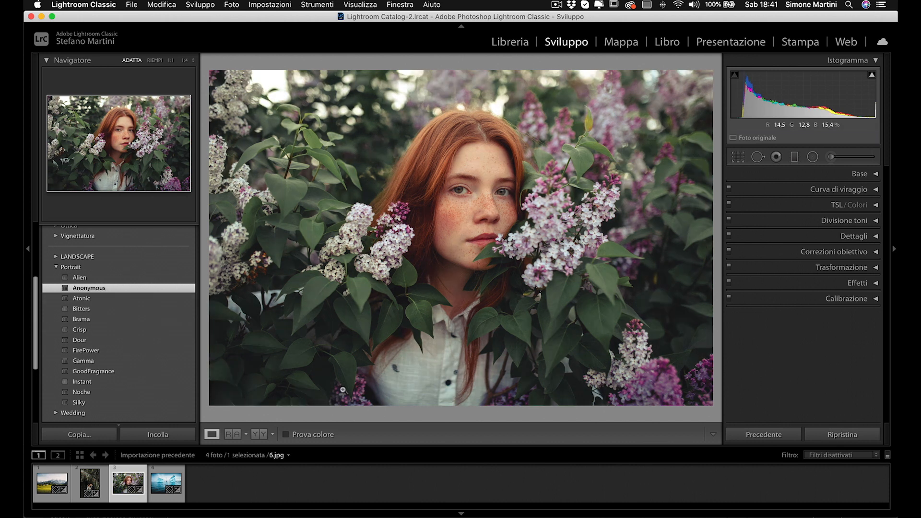
# Step: Compare the lilac portrait before and after the Anonymous preset several times
pyautogui.press('\\')
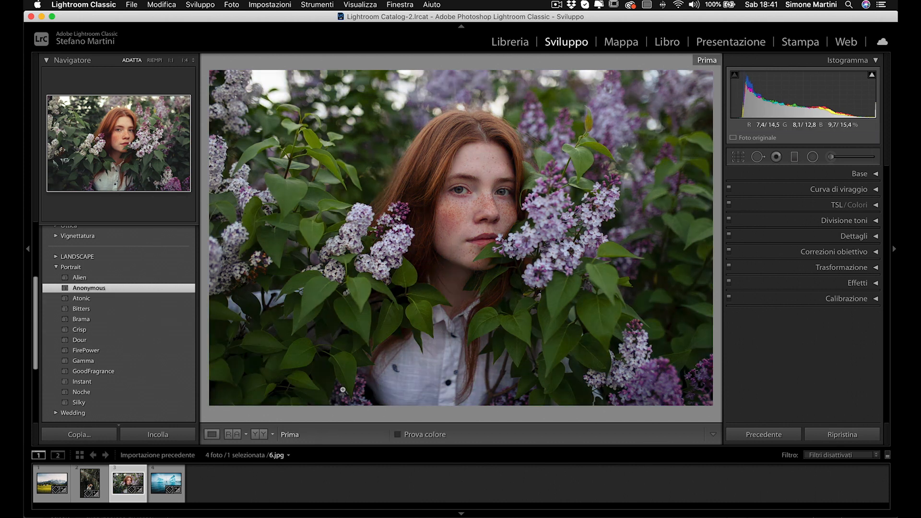
pyautogui.press('\\')
pyautogui.press('\\')
pyautogui.press('\\')
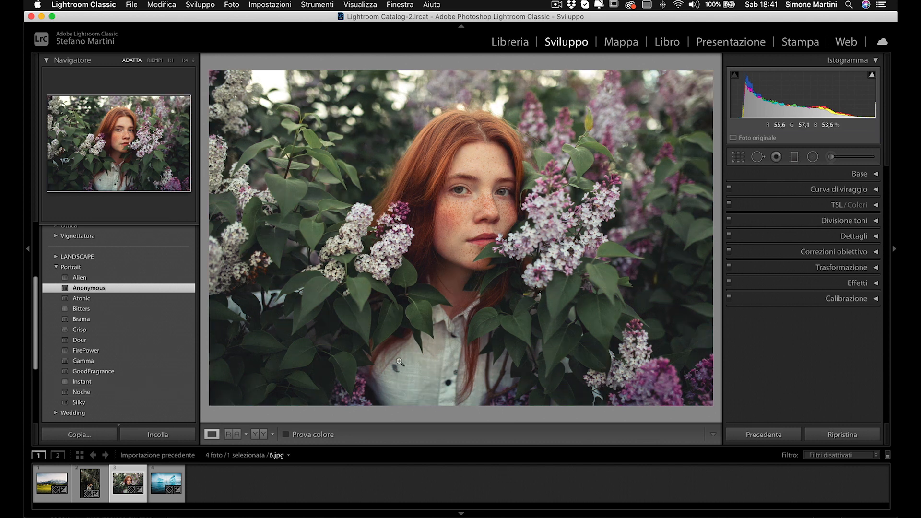
pyautogui.press('\\')
pyautogui.press('\\')
pyautogui.press('\\')
pyautogui.press('\\')
# Step: Open the export settings for the lilac portrait 6.jpg
pyautogui.press('super+shift+e')
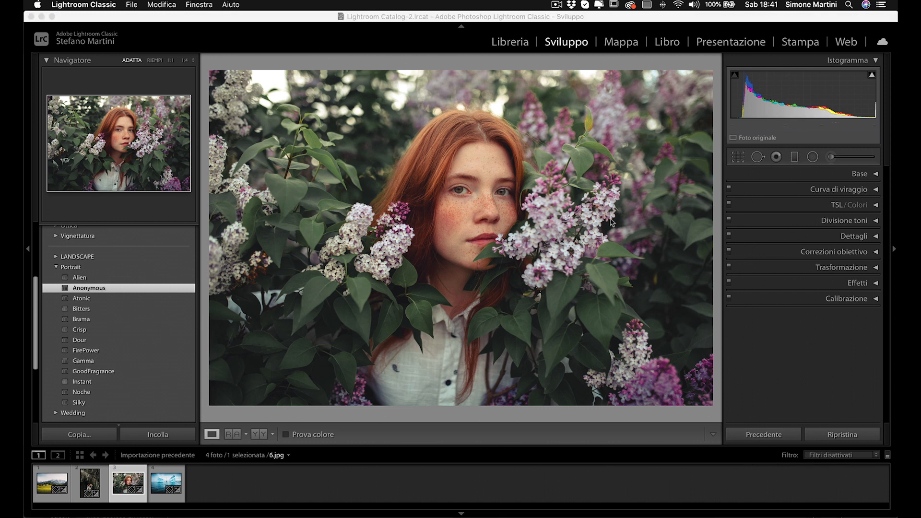